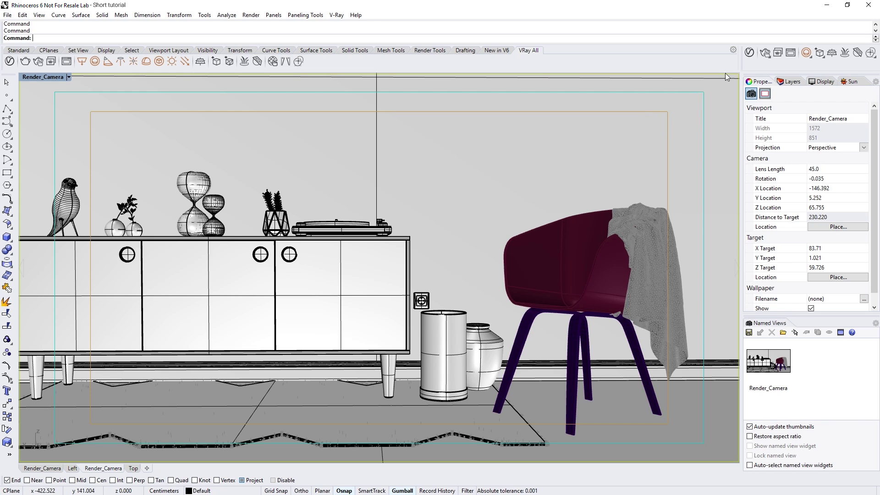
Step: In the V-Ray Asset Editor settings, raise the Denoiser Update Frequency from 0 to 100
click(749, 52)
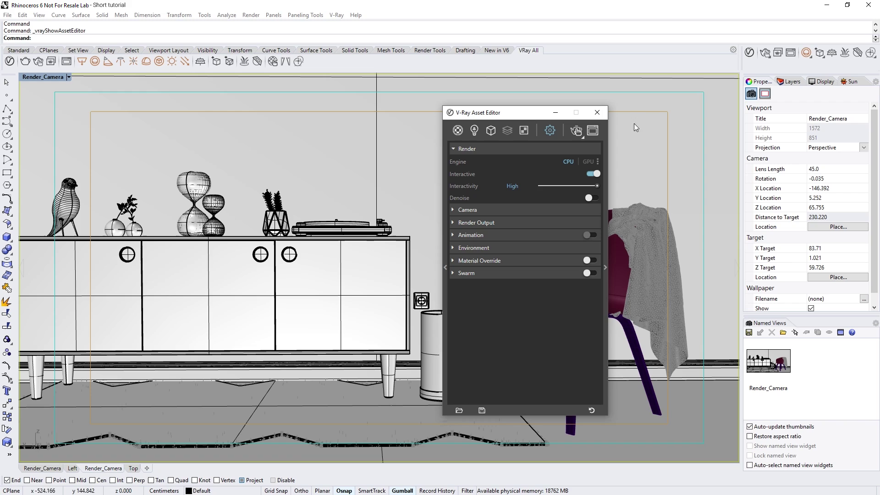
click(606, 166)
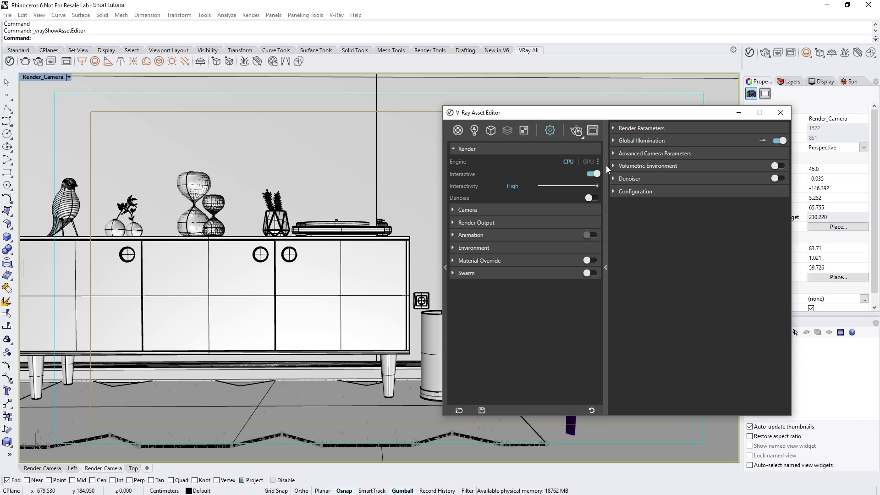
click(626, 179)
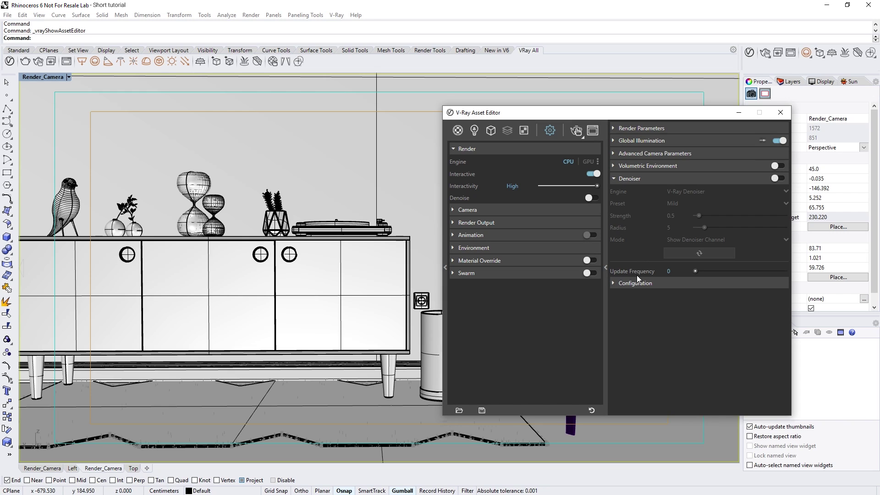
click(669, 272)
drag(695, 271, 736, 272)
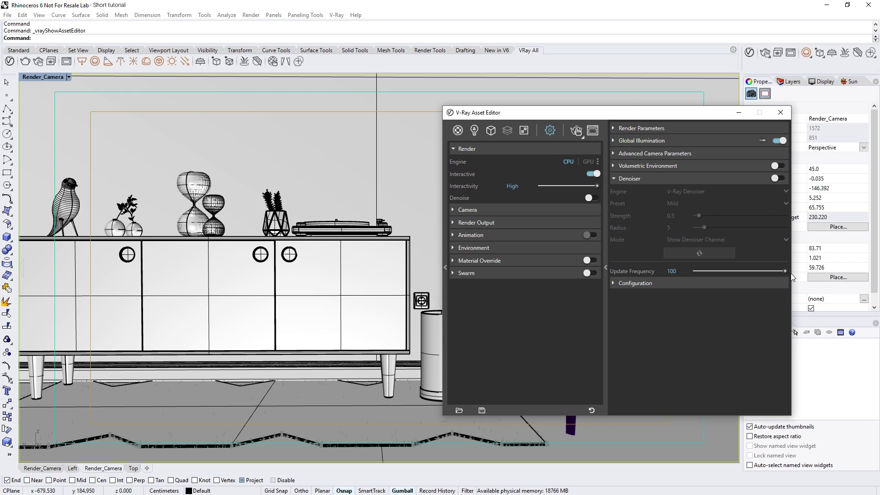
Step: Collapse the Denoiser section and add a Lighting Analysis render element
click(619, 181)
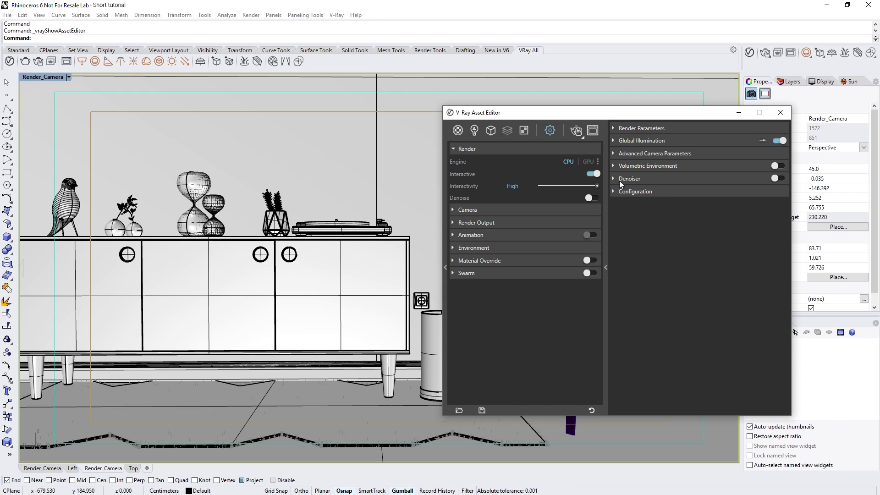
click(507, 132)
drag(575, 154, 589, 254)
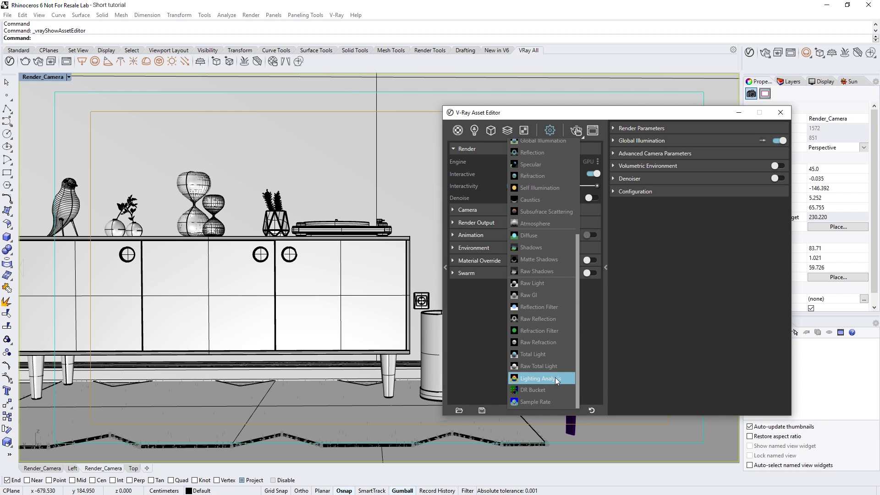
click(523, 379)
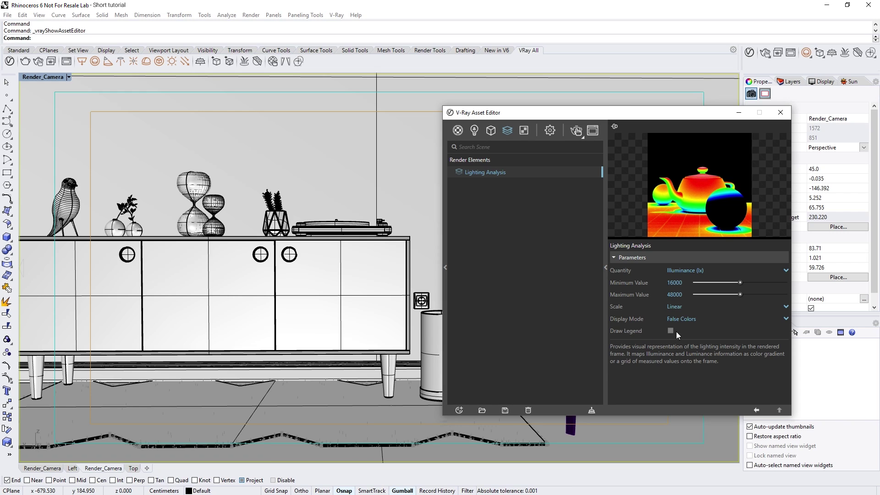
Step: Set the Lighting Analysis display mode to Grid Overlay and start rendering
click(686, 320)
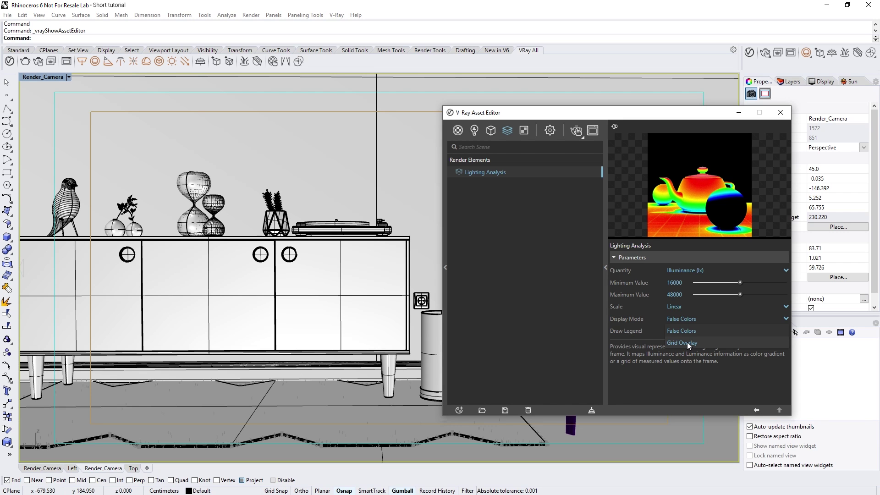
click(686, 342)
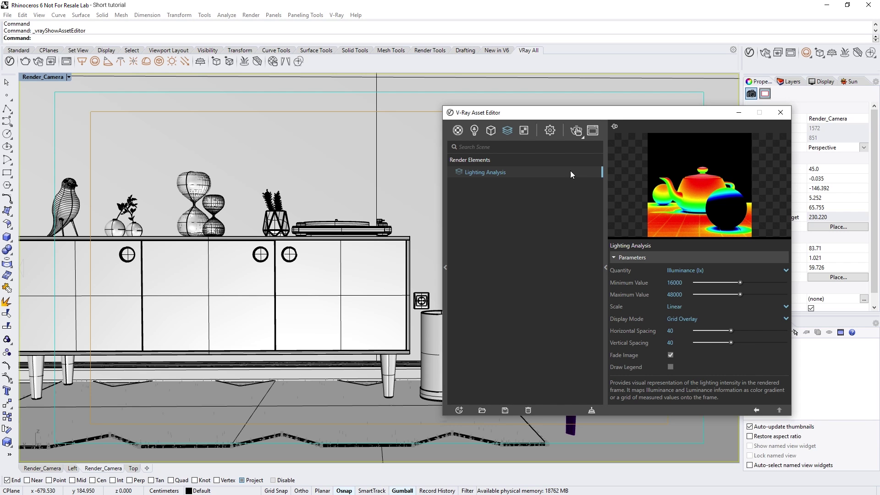
click(579, 131)
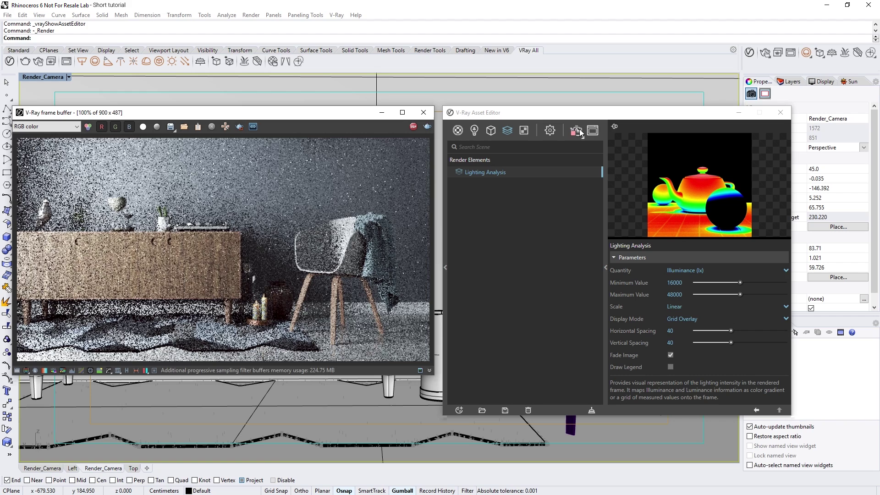
Step: Switch the V-Ray frame buffer channel to Lighting_Analysis to show the lux grid
click(76, 126)
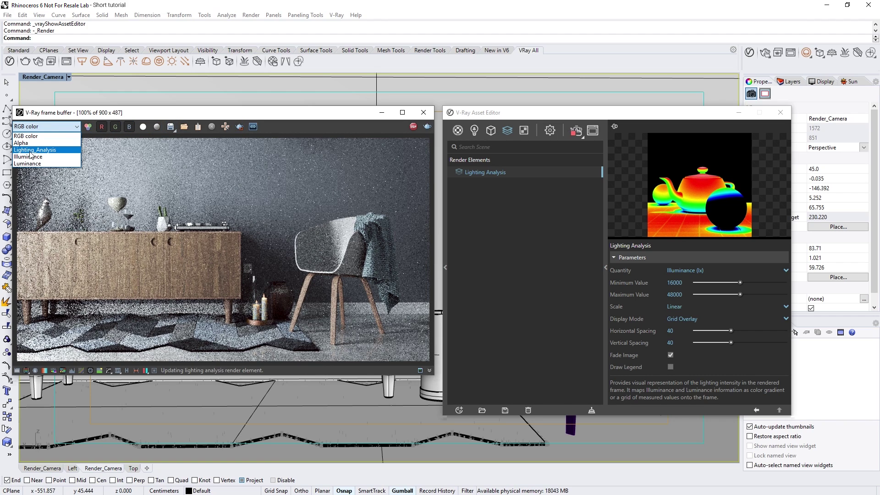
click(32, 151)
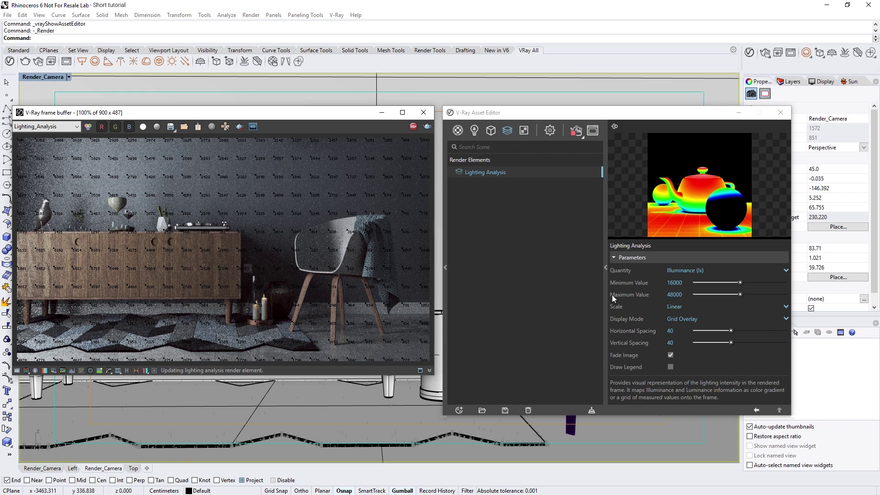
Step: Set the Lighting Analysis Horizontal Spacing to 25 and Vertical Spacing to 20
click(673, 331)
text(25)
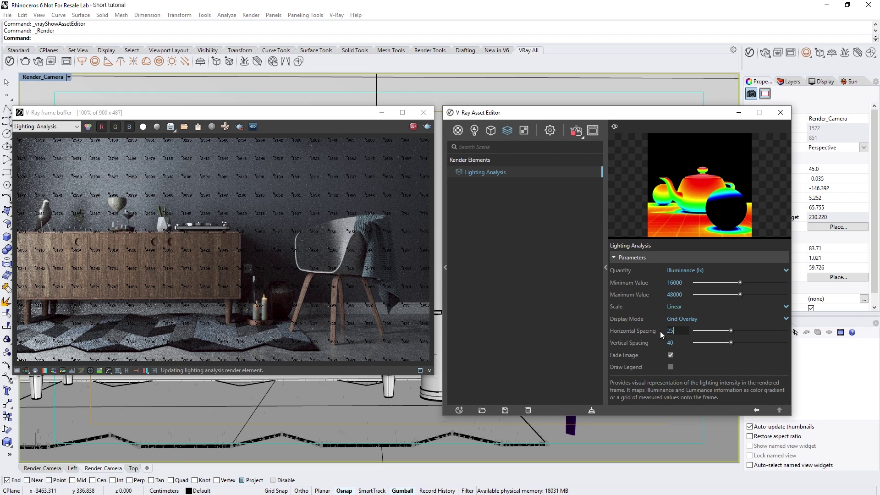
key(Return)
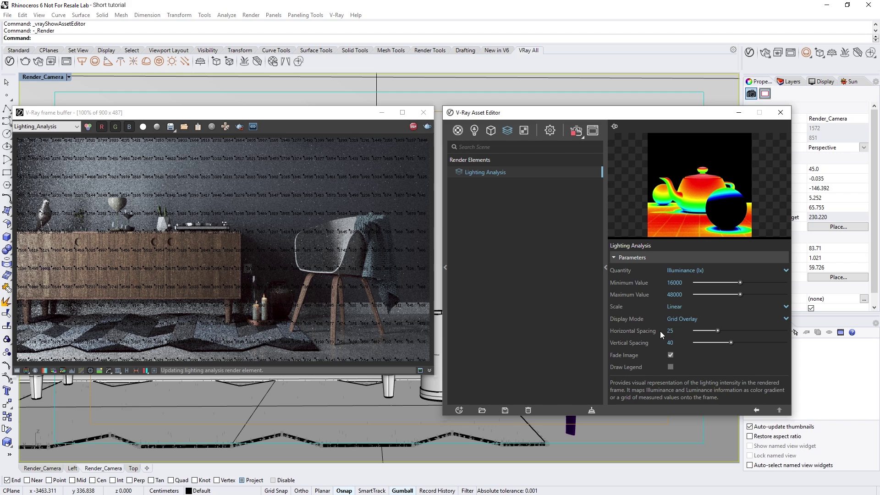
click(669, 342)
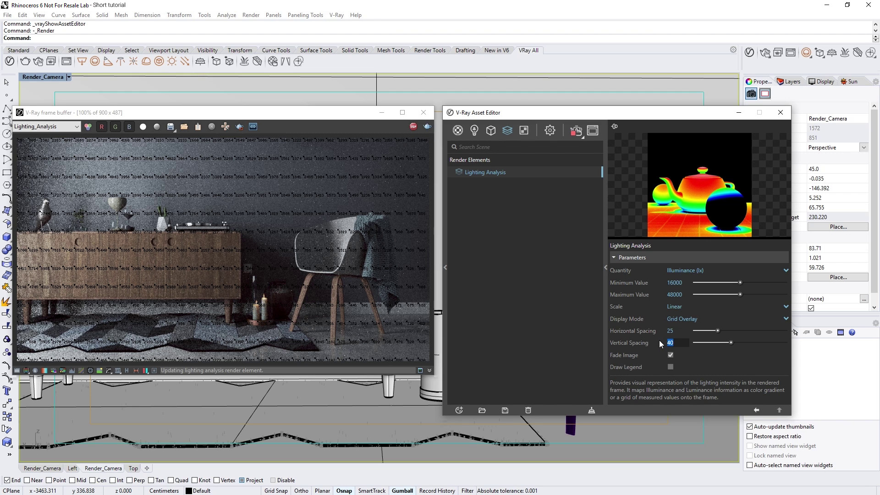
text(20)
key(Return)
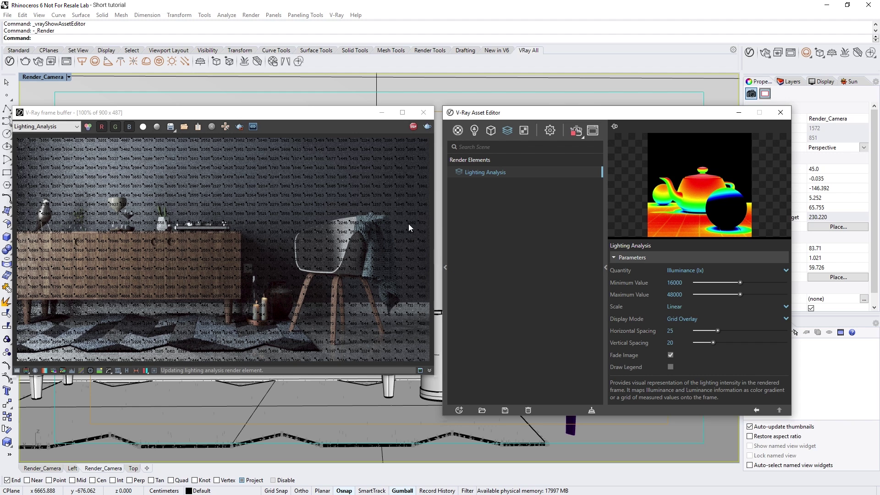
Step: Set the Lighting Analysis Minimum Value to 400, giving a 400–48000 lx range
scroll(389, 194, up, 1)
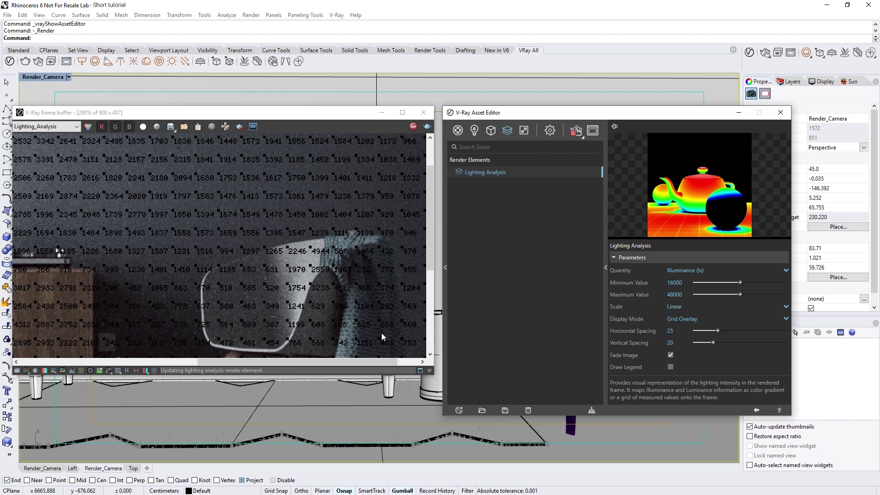
drag(380, 361, 401, 367)
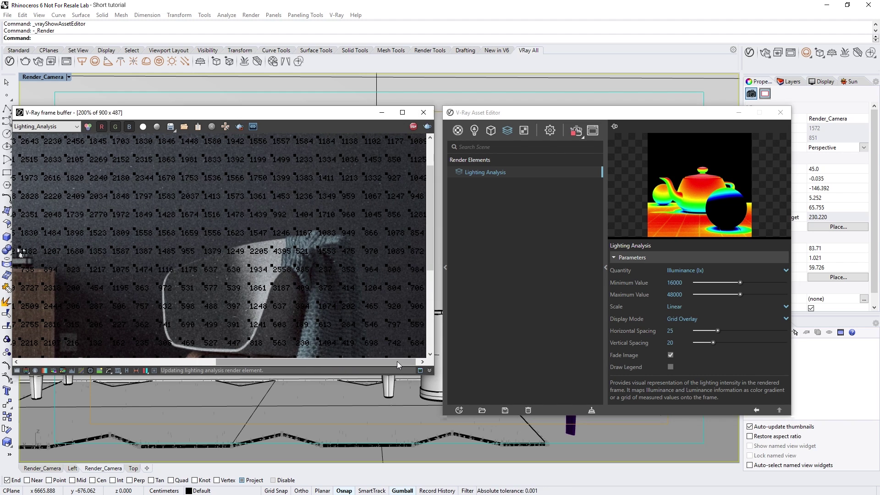
click(659, 283)
text(400)
key(Return)
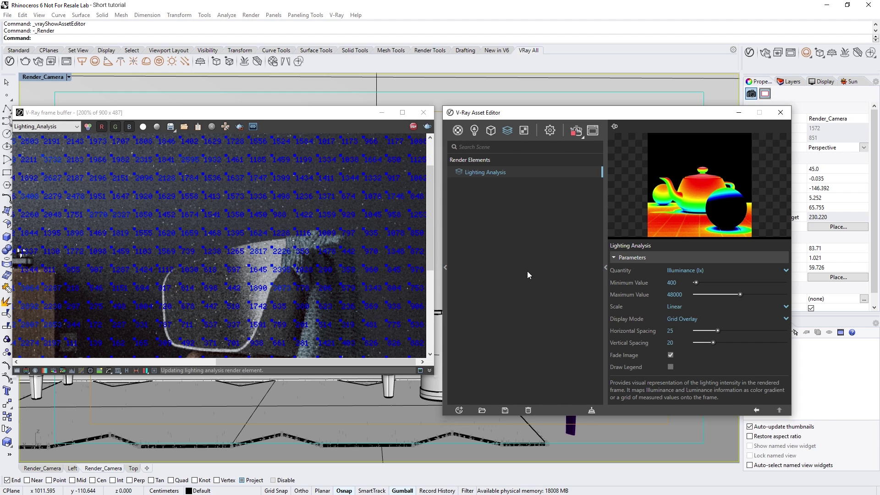
click(432, 260)
scroll(398, 263, down, 1)
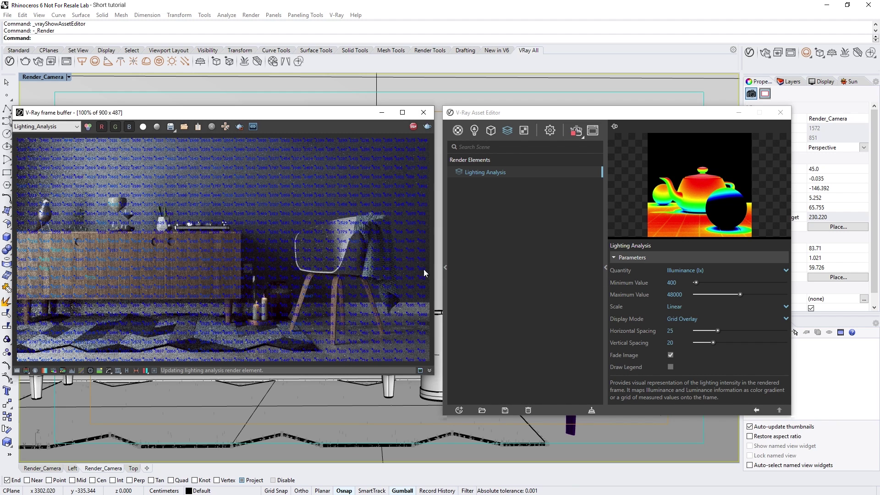
Step: Set the Lighting Analysis Maximum Value to 6000, giving a 400–6000 lx range
click(658, 296)
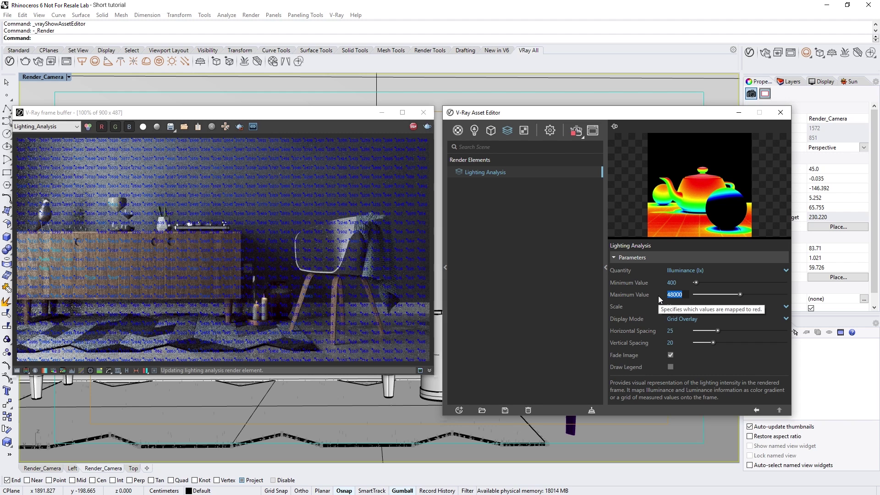
text(16000)
key(Return)
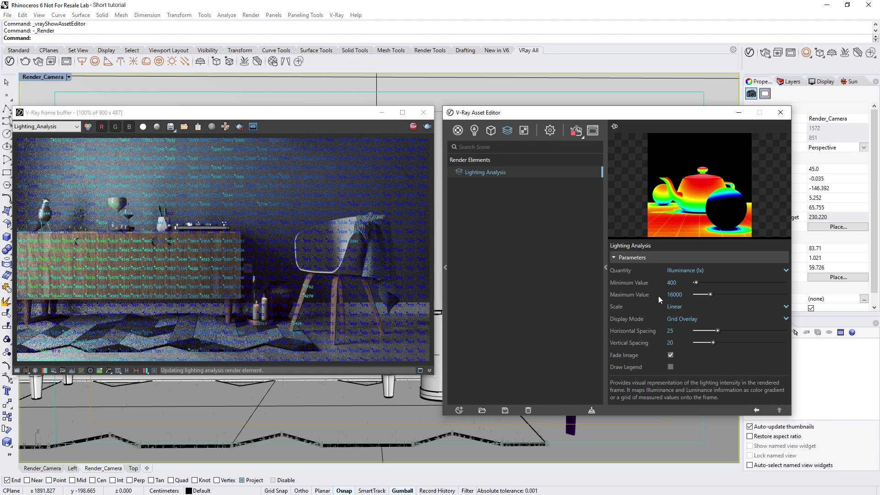
double_click(674, 294)
text(6000)
key(Return)
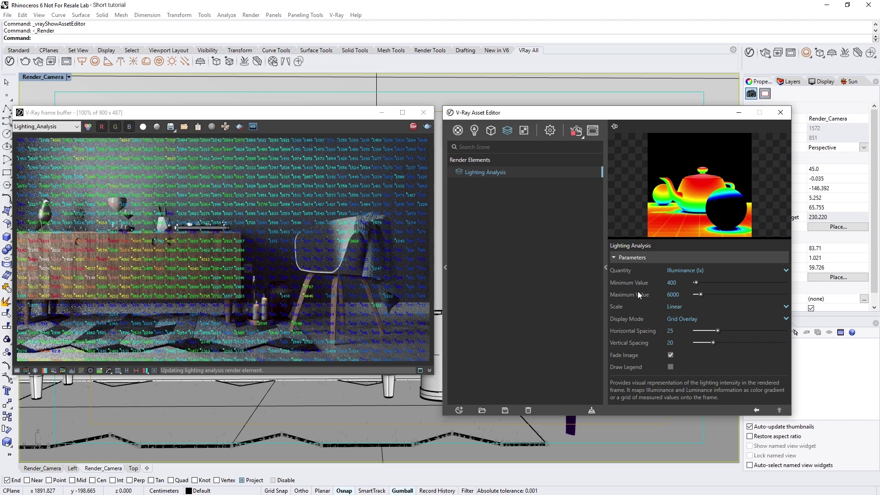
Step: Switch the Lighting Analysis display mode to False Colors and enable Draw Legend
click(677, 318)
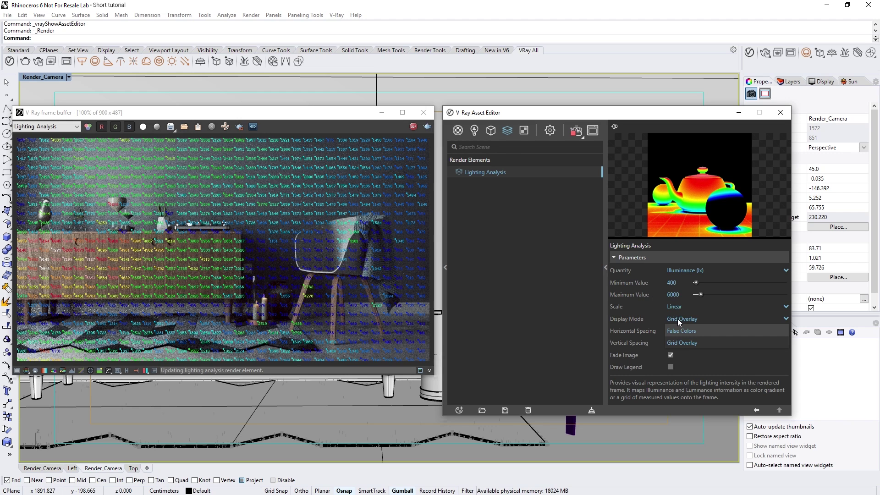
click(680, 331)
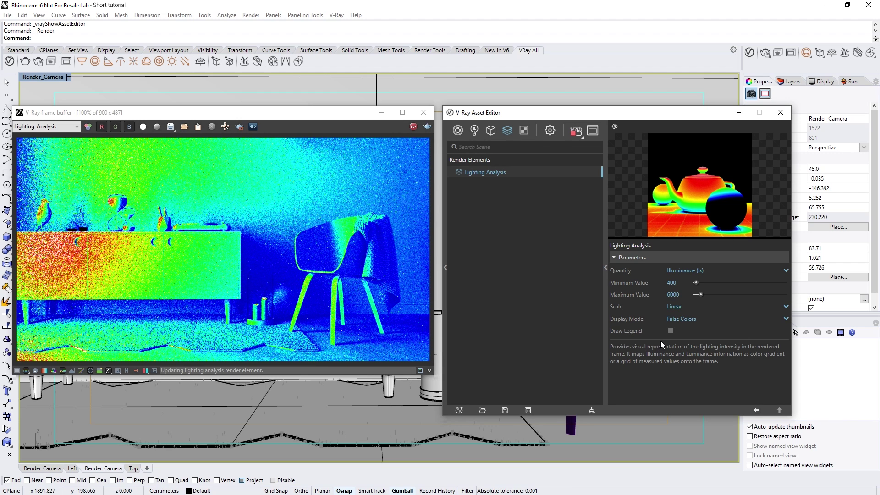
click(670, 331)
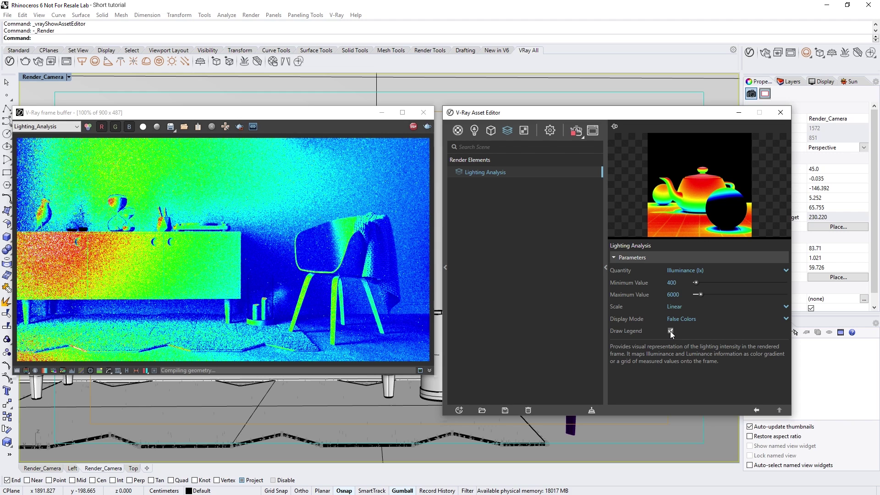